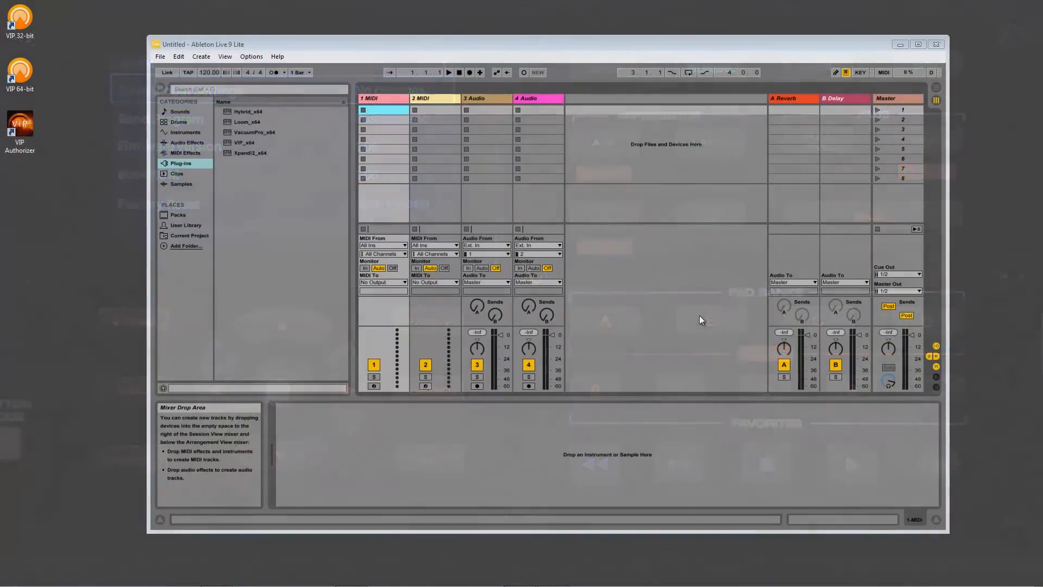
- Set the VST plug-in custom folder to C:\Program Files\Steinberg\vstplugins in the file and folder preferences
left_click(208, 160)
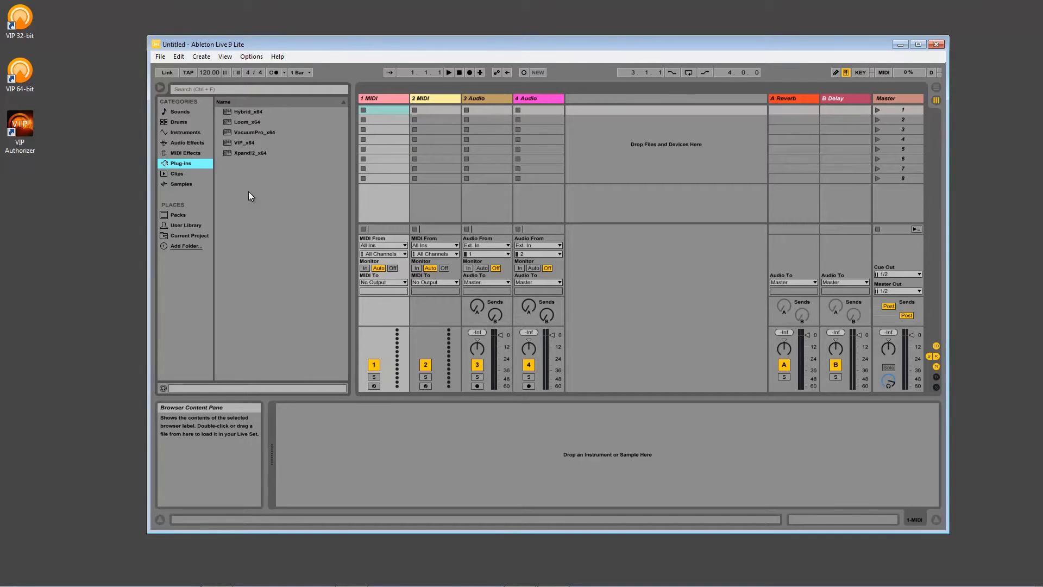
left_click(251, 56)
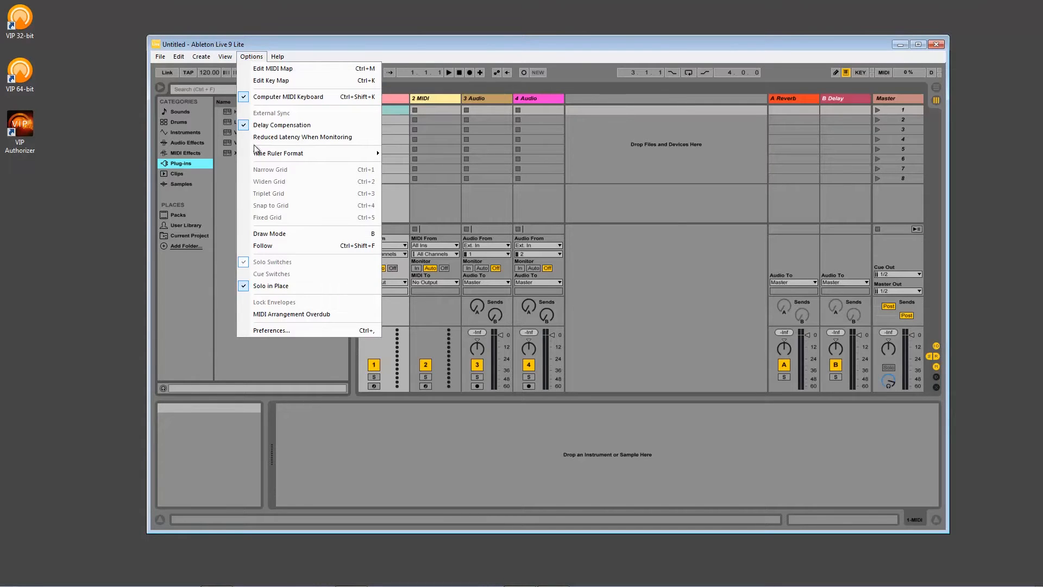
left_click(293, 329)
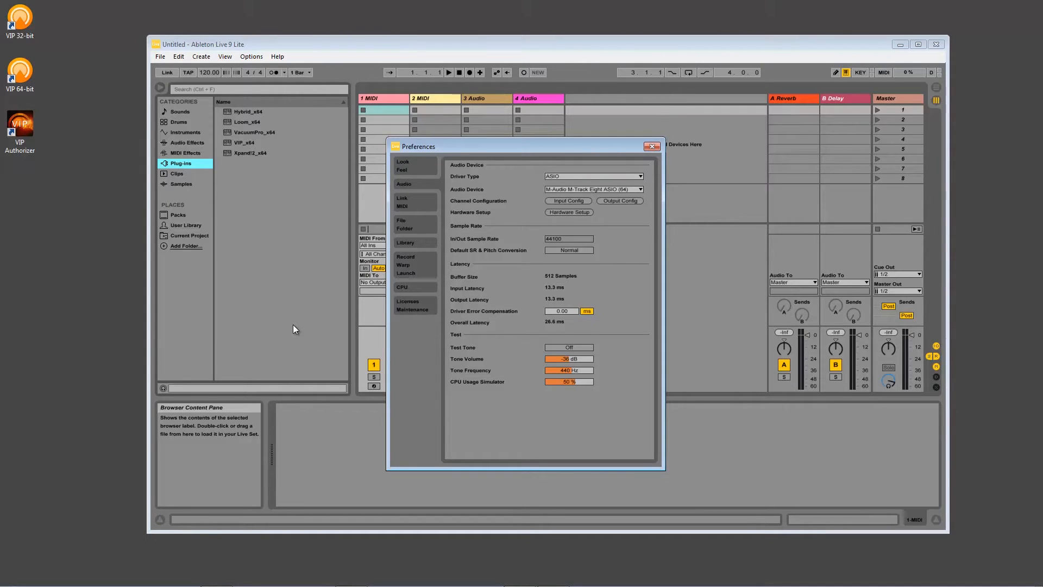
left_click(408, 224)
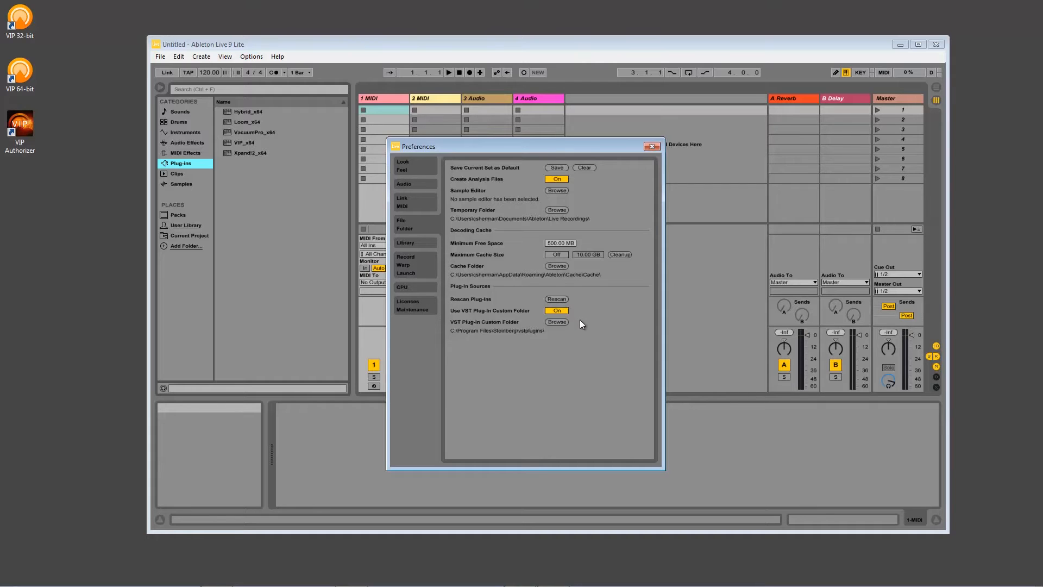
left_click(565, 323)
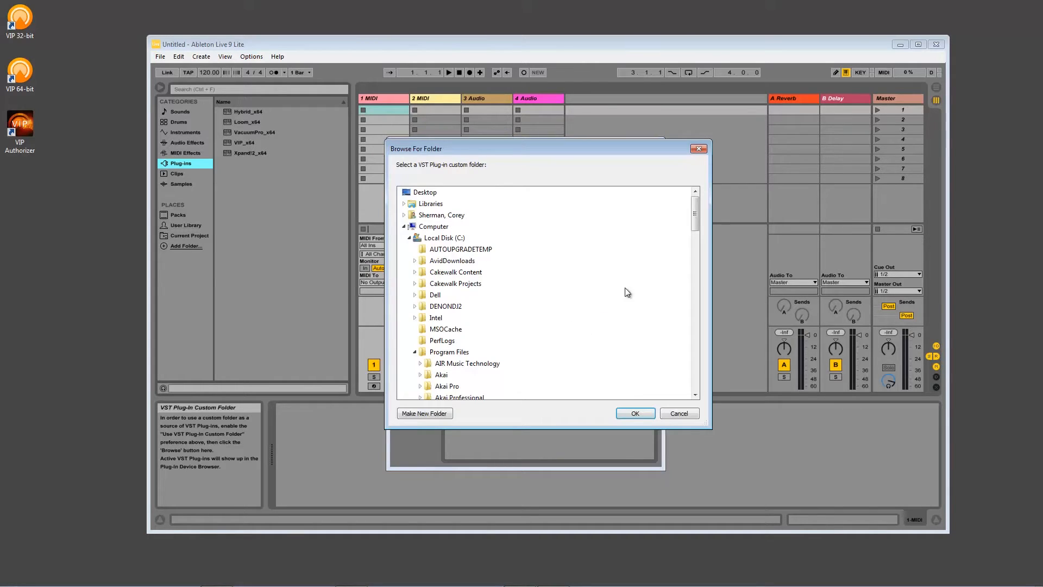
left_click_drag(696, 219, 691, 306)
left_click(444, 261)
left_click(420, 317)
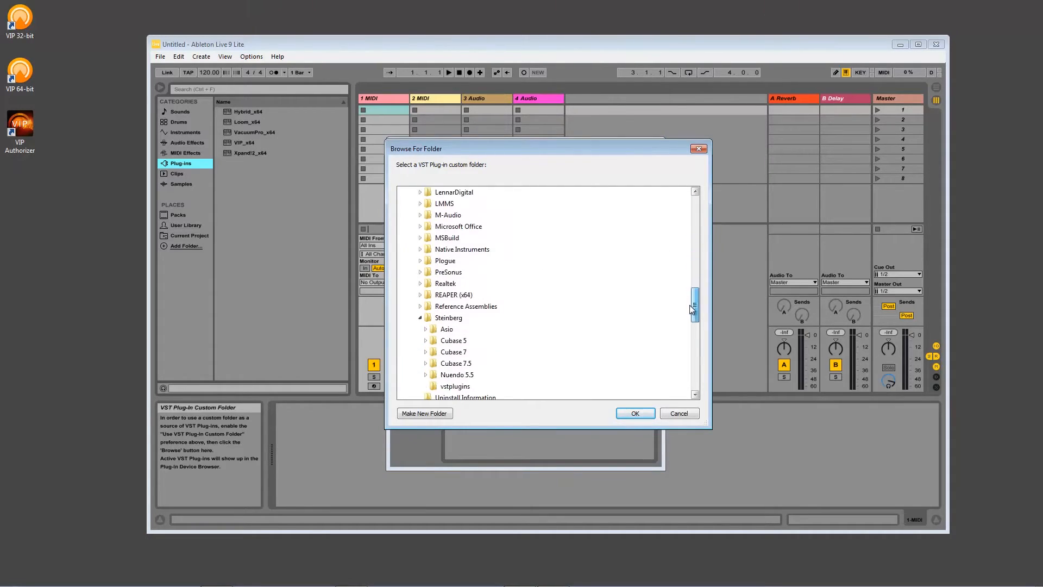
left_click(452, 387)
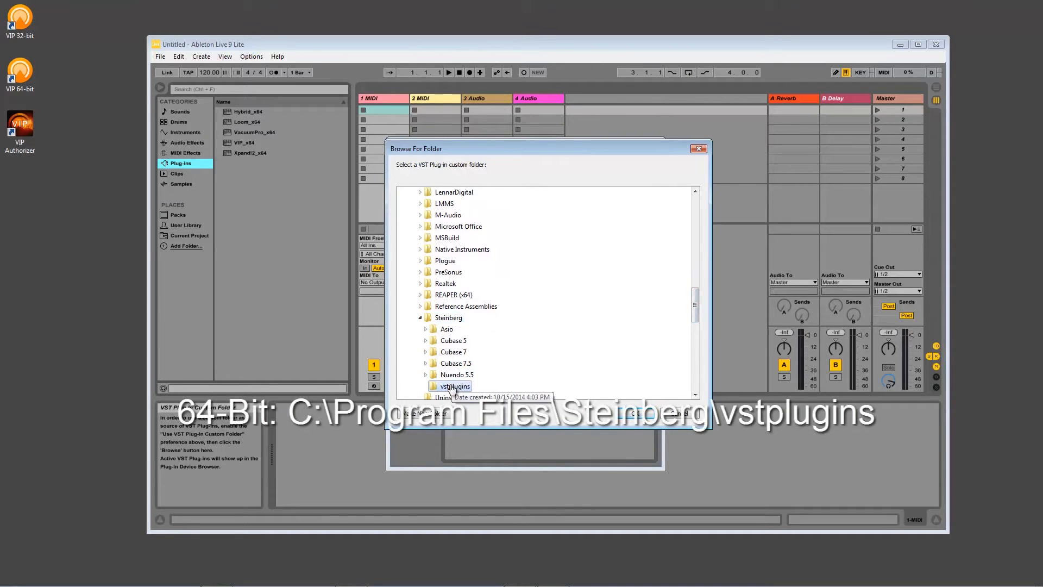
left_click(634, 414)
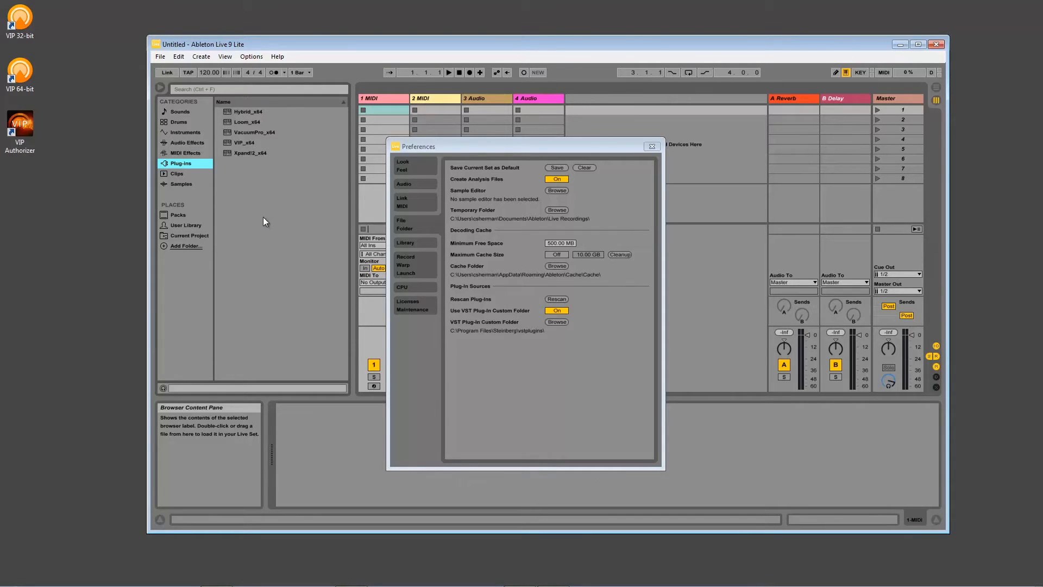
- Set the audio driver type to MME/DirectX with Speakers (Realtek High Definition Audio) DX as the output device
left_click(408, 186)
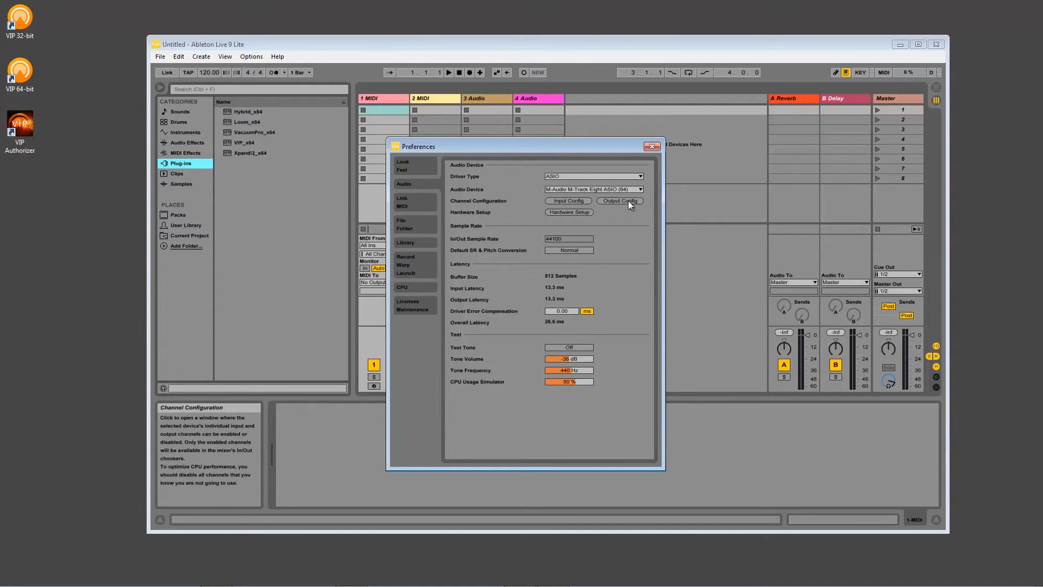
left_click(624, 176)
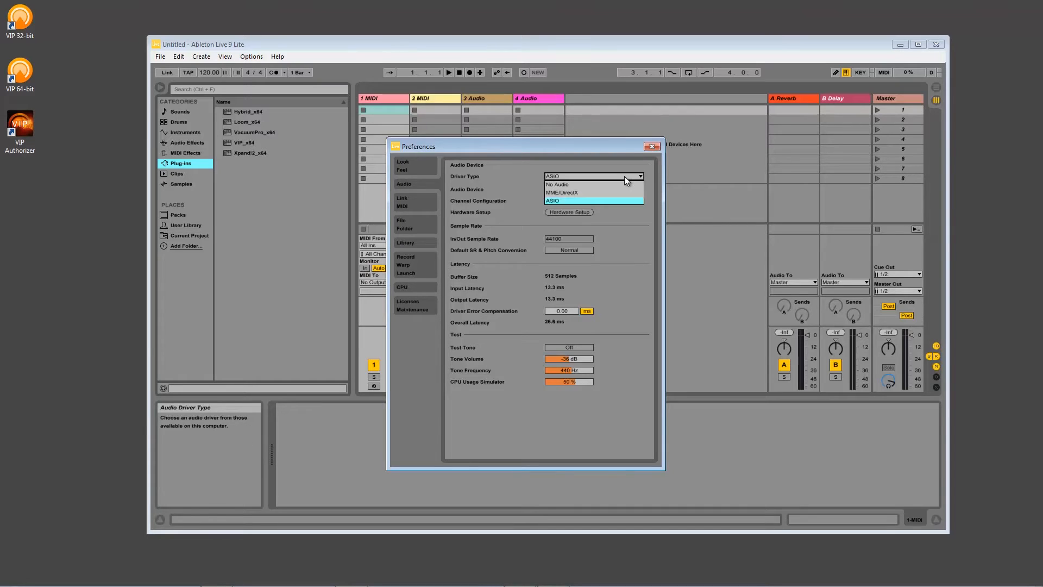
left_click(592, 193)
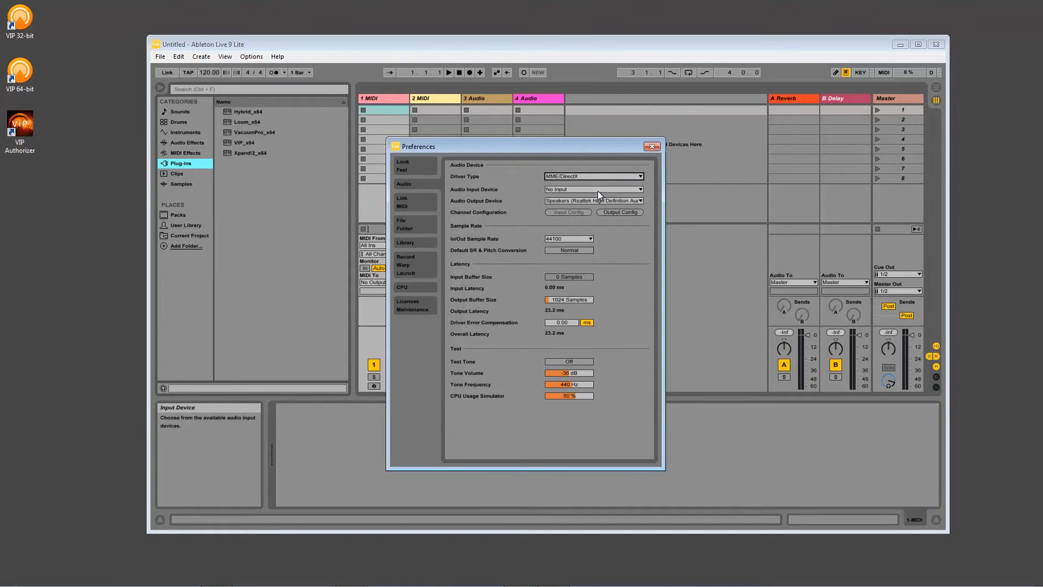
left_click(585, 201)
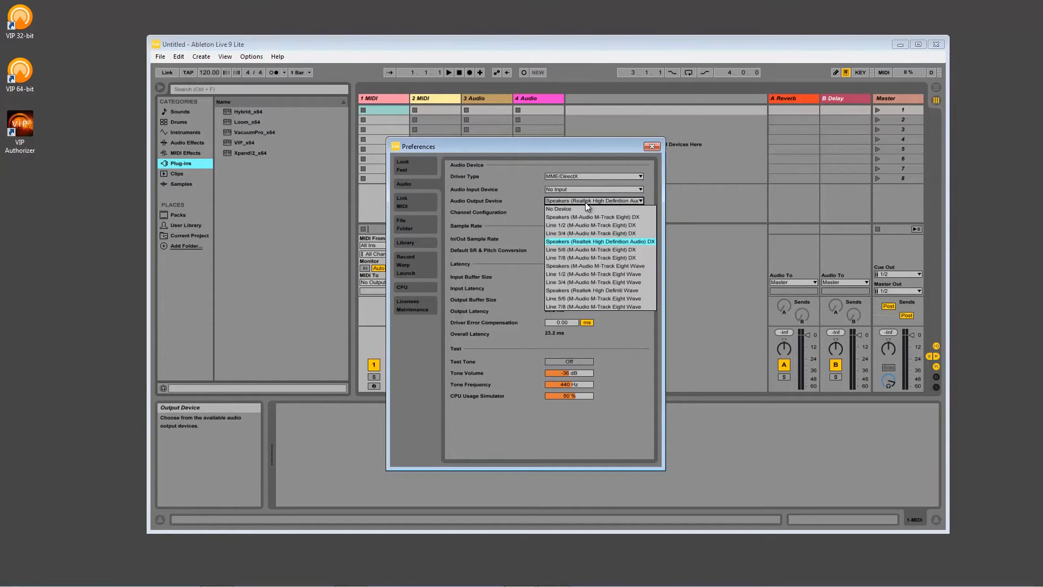
left_click(591, 241)
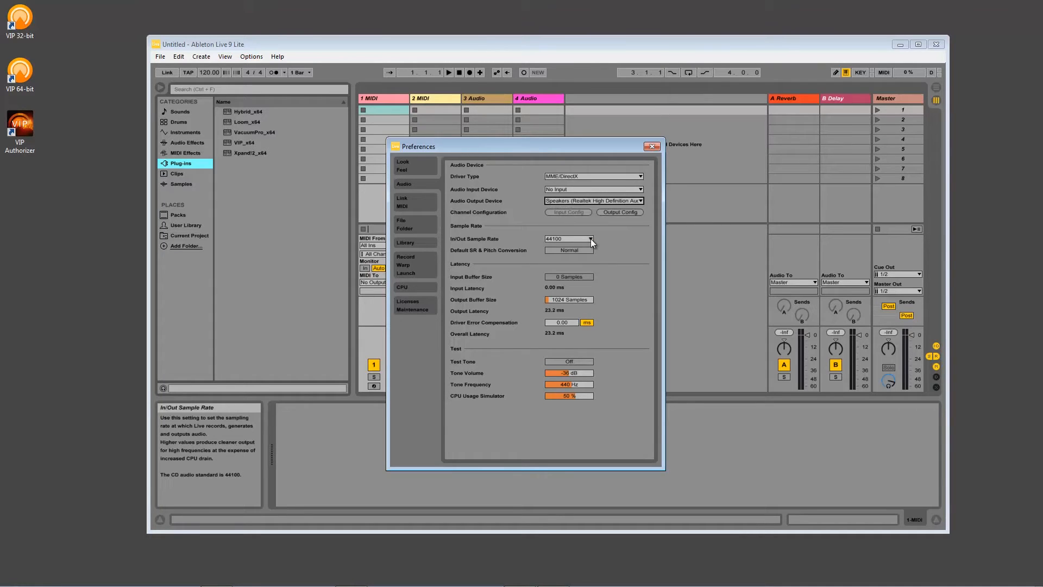
- Set the audio driver type to ASIO in the audio preferences
left_click(610, 174)
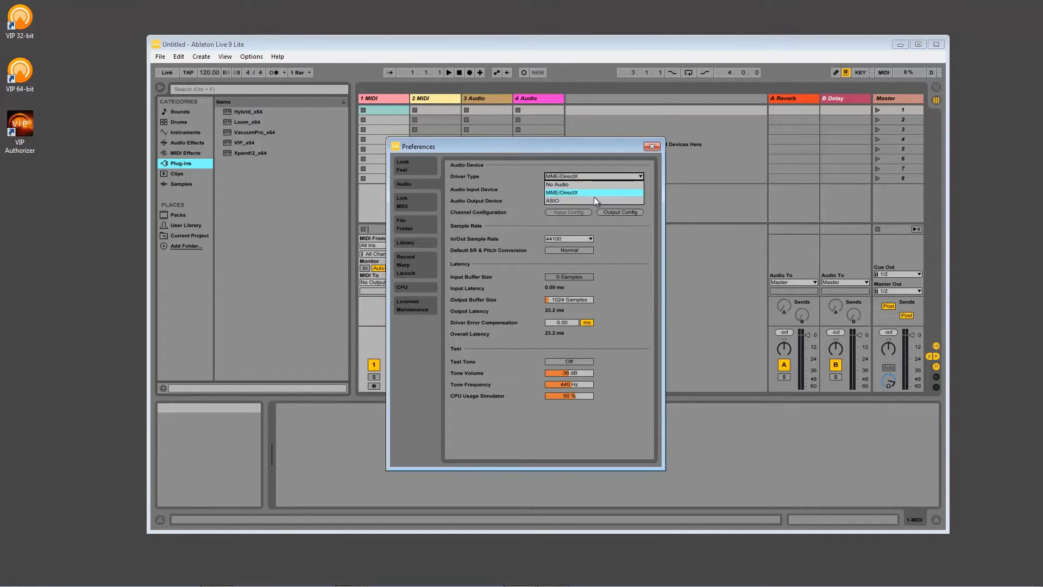
left_click(594, 198)
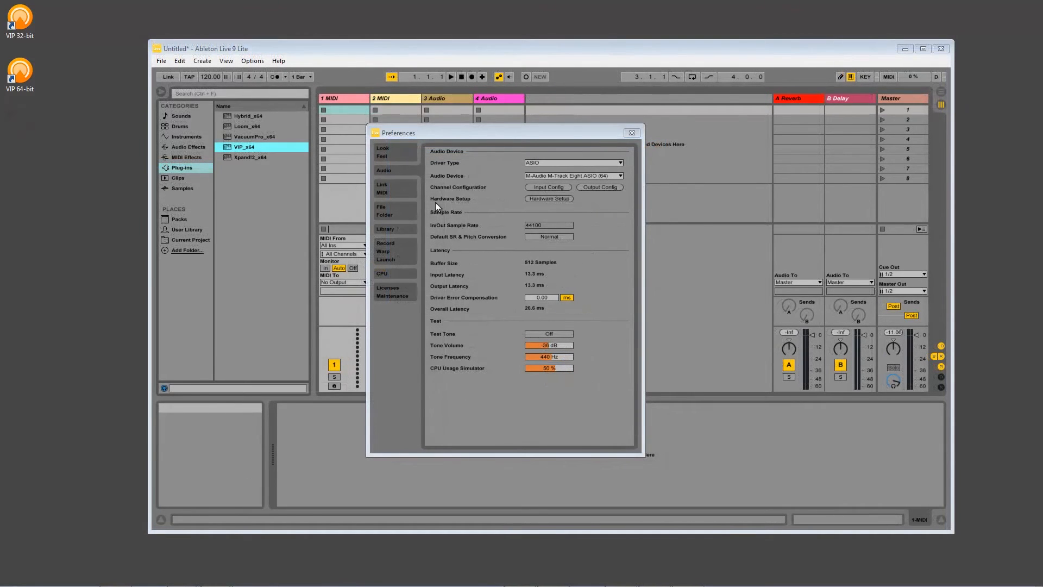
- Assign MackieControl as control surface 1 in the MIDI preferences, with 4- CTRL49 Mackie/HUI as both input and output
left_click(396, 188)
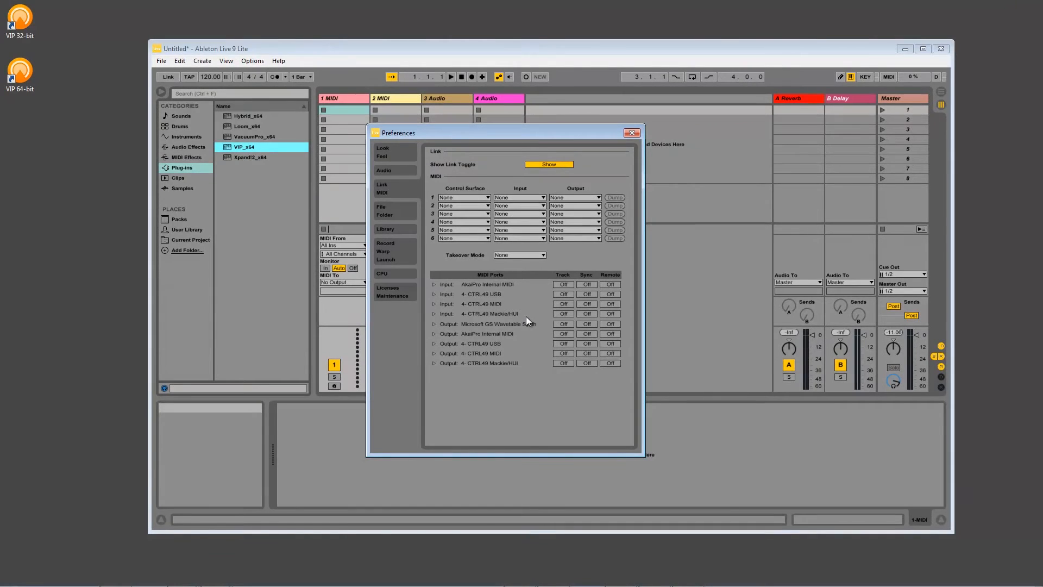
left_click(481, 198)
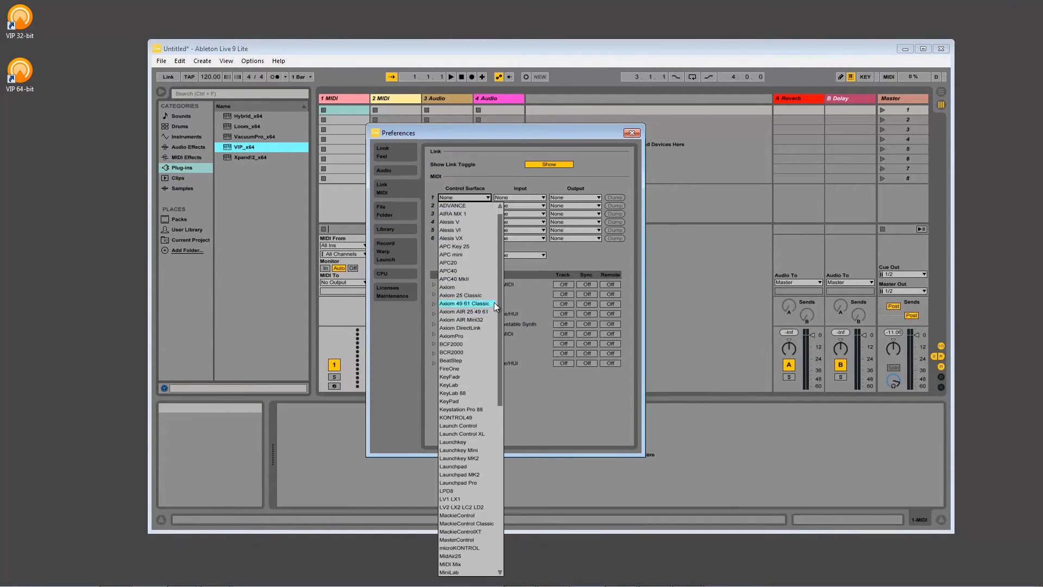
scroll(492, 337, "down", 1)
left_click(480, 482)
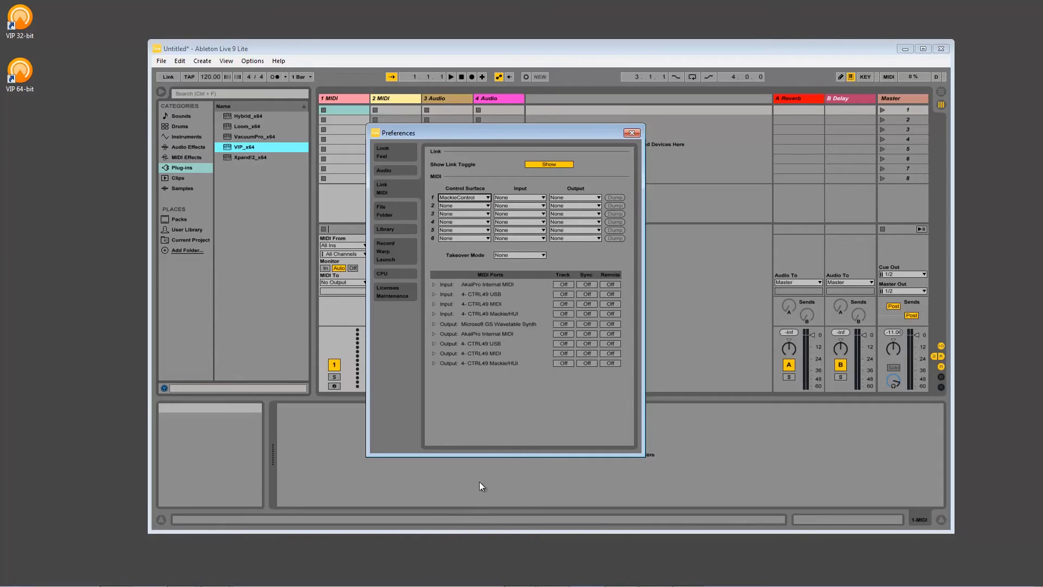
left_click(533, 195)
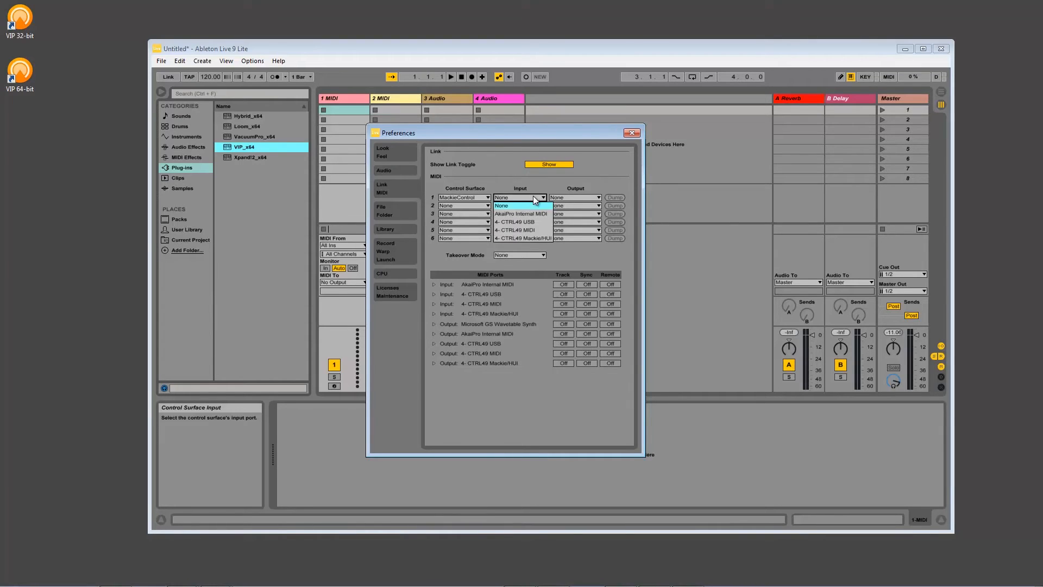
left_click(531, 237)
left_click(579, 197)
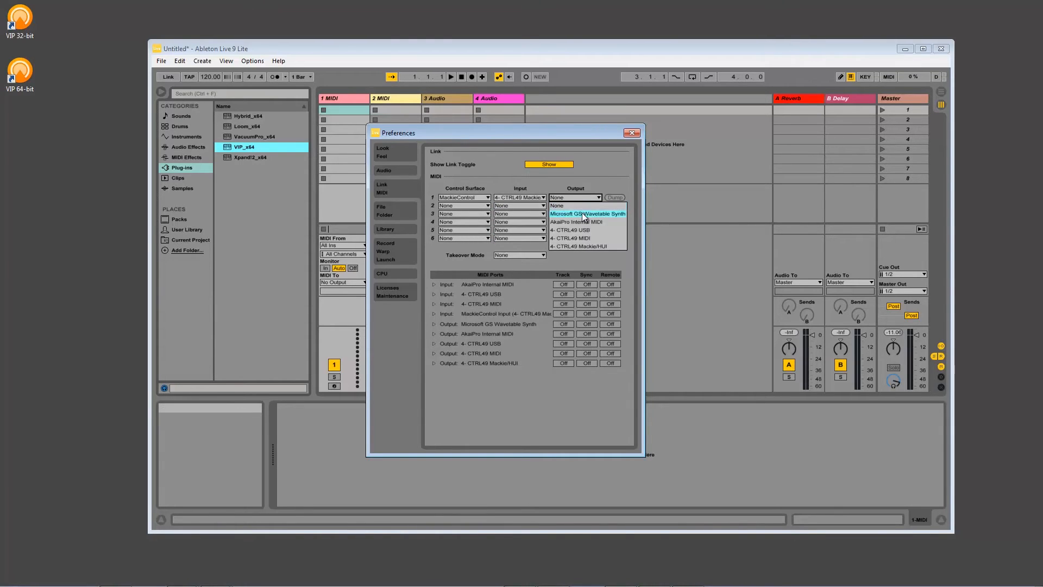
left_click(587, 246)
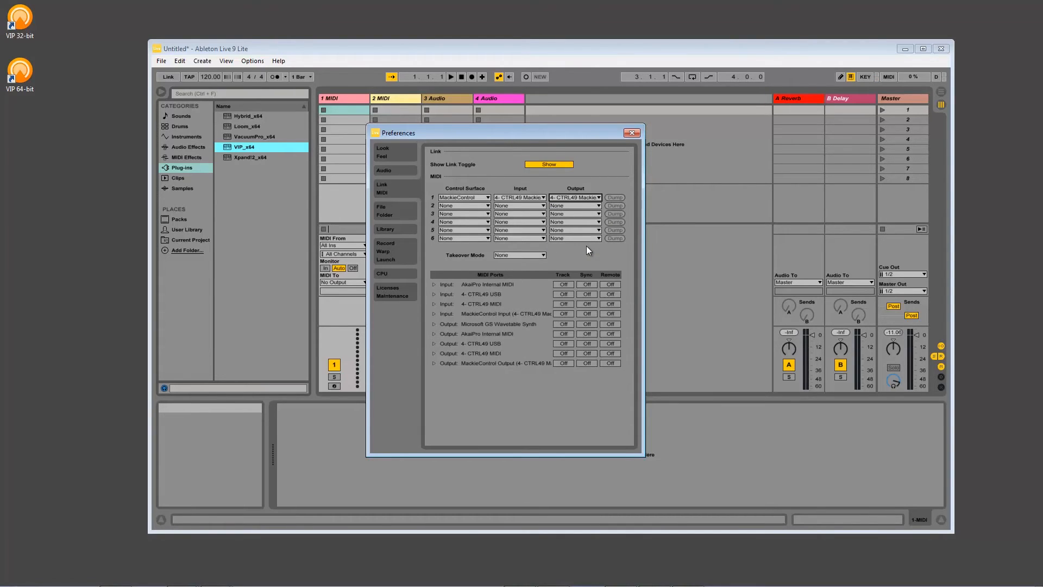
- Enable Track and Remote for the CTRL49 USB input, Track for the MackieControl input and Sync for the CTRL49 USB output, closing the preferences
left_click(562, 293)
left_click(587, 344)
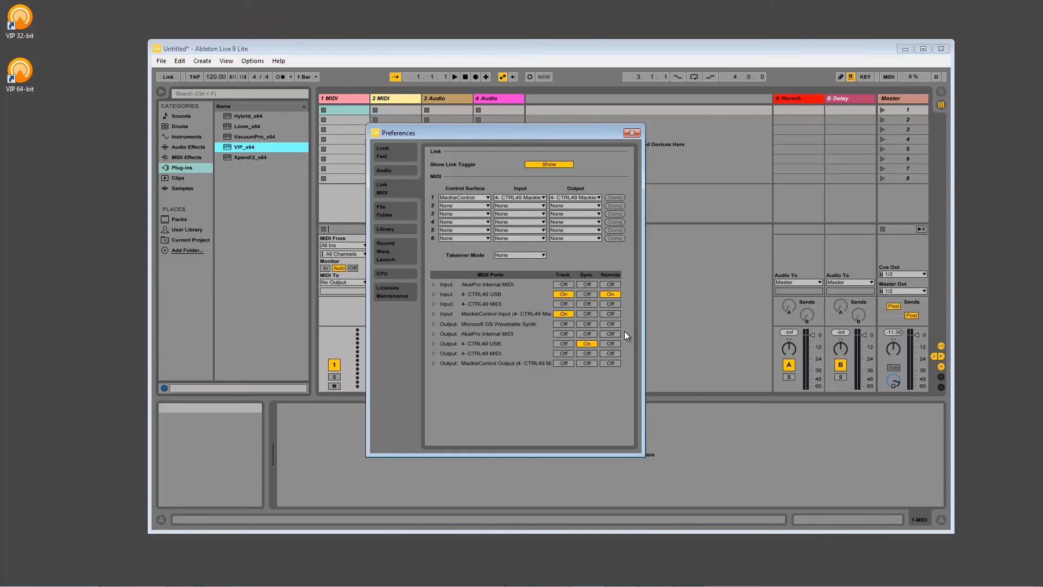
left_click(631, 133)
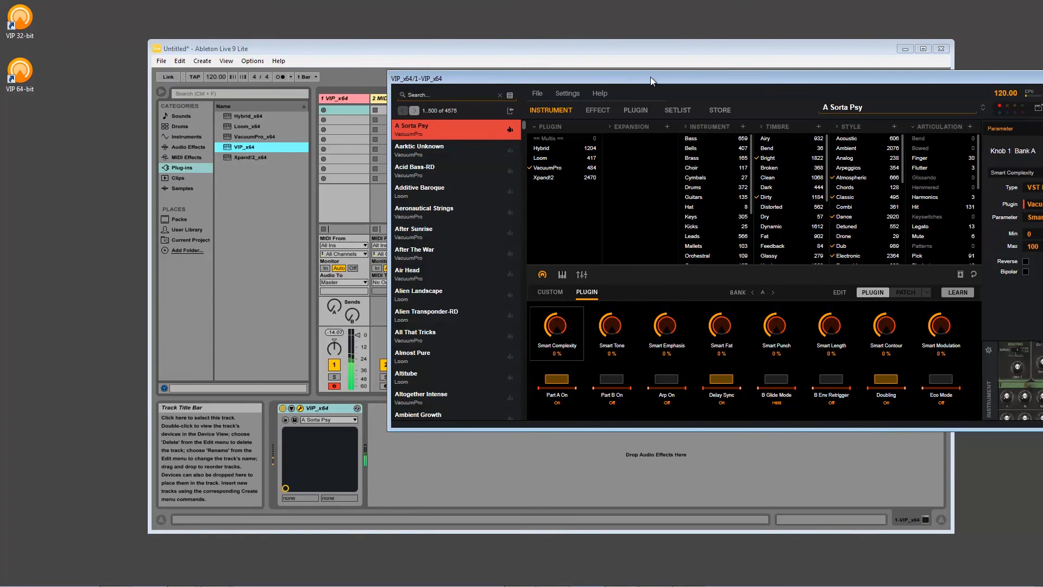
- Filter the VIP instrument browser to the Loom plug-in and load the Alien Transponder-RD patch
left_click(543, 157)
left_click(447, 170)
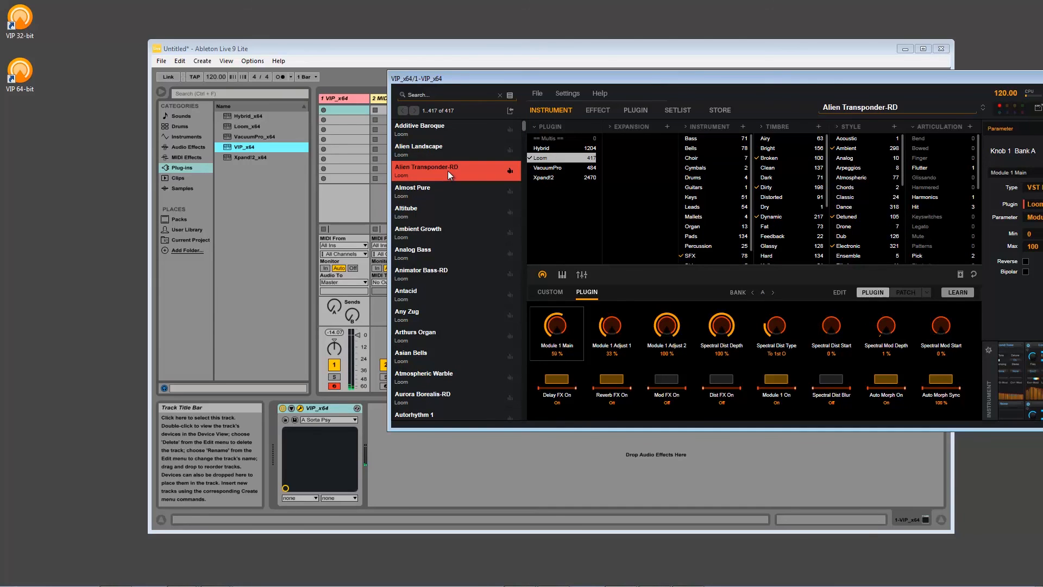